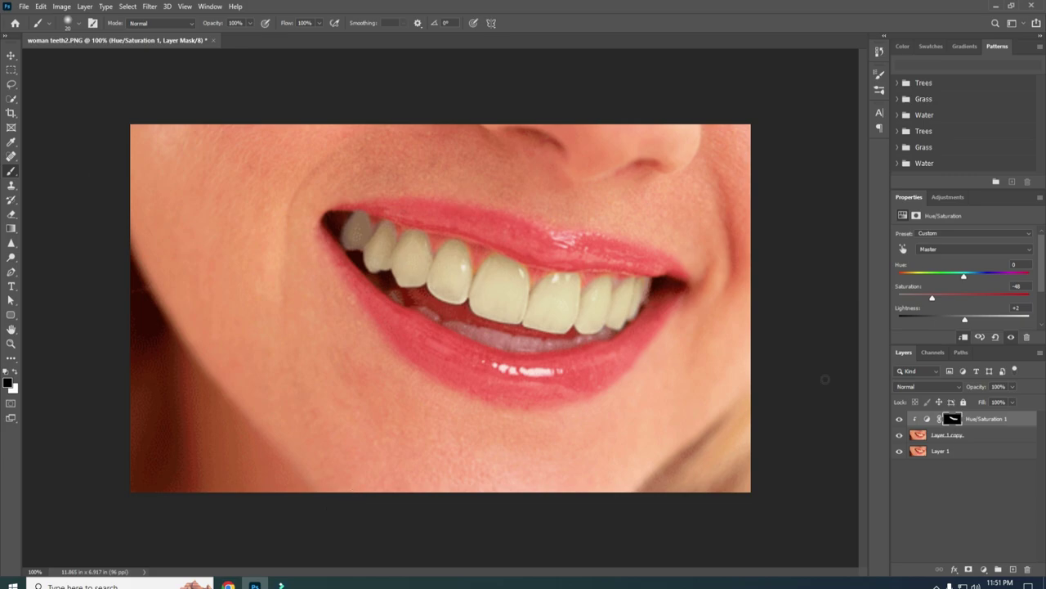
Show only Layer 1 to see the original teeth, and restore all layers to compare with the whitened result
left_click(899, 451, "alt")
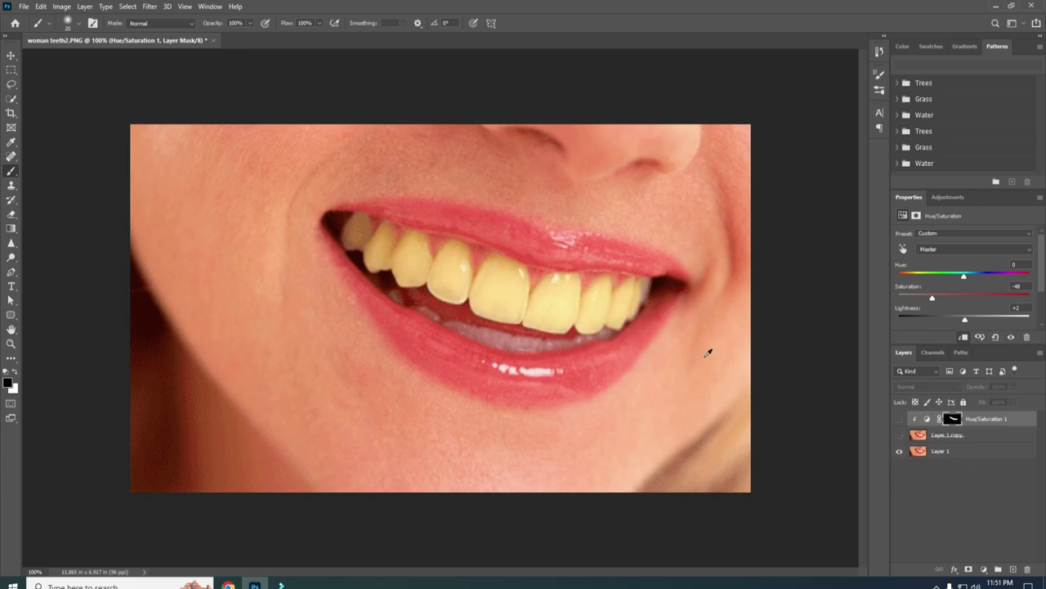
left_click(899, 453, "alt")
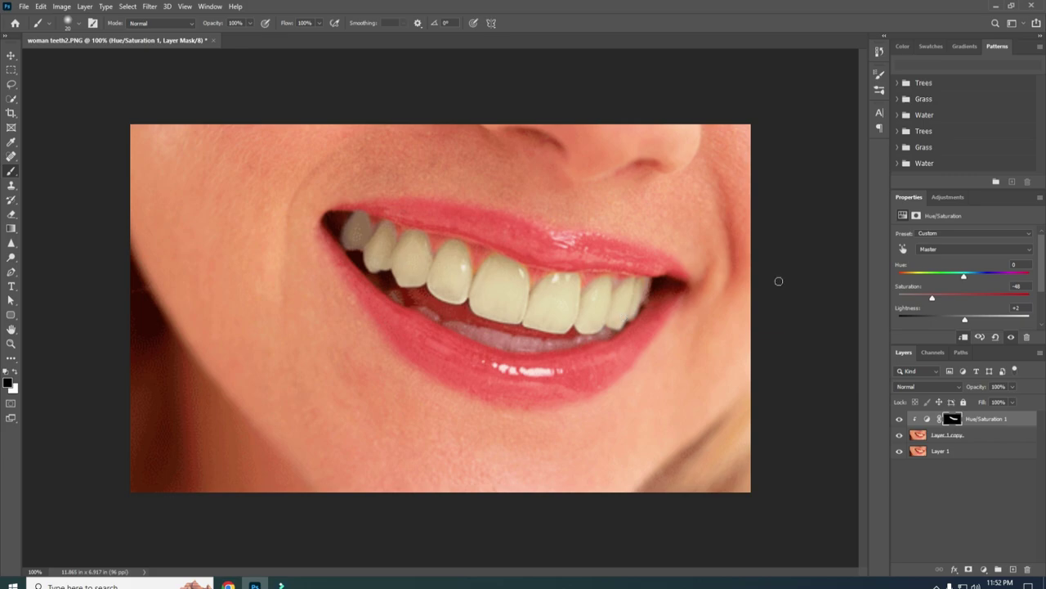
Delete the Hue/Saturation 1 and Layer 1 copy layers, and make a fresh duplicate of Layer 1
left_click(1020, 420)
left_click_drag(1023, 417, 1028, 569)
left_click_drag(965, 422, 1030, 569)
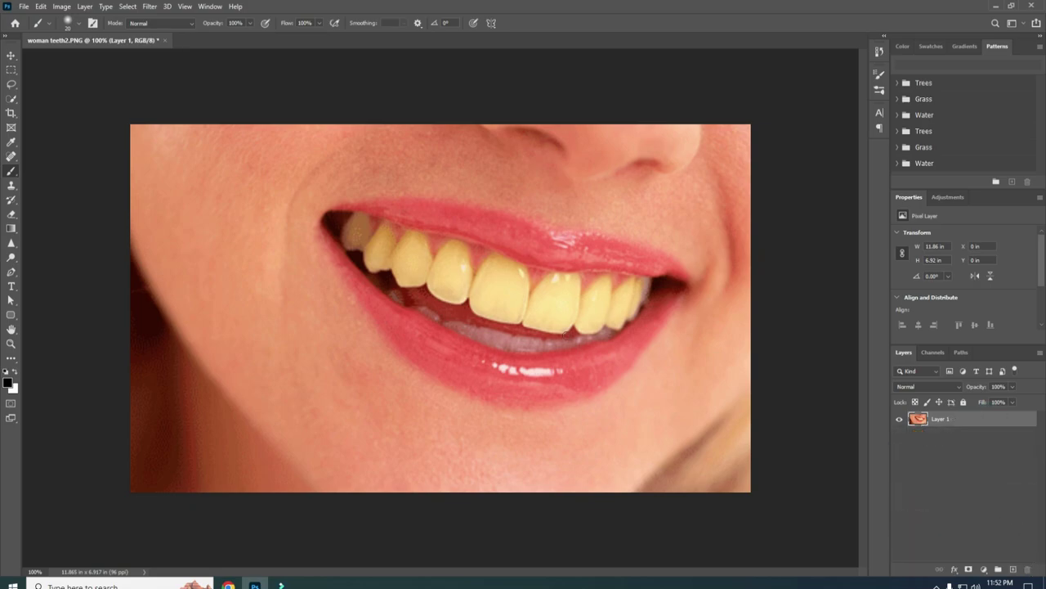
left_click(11, 56)
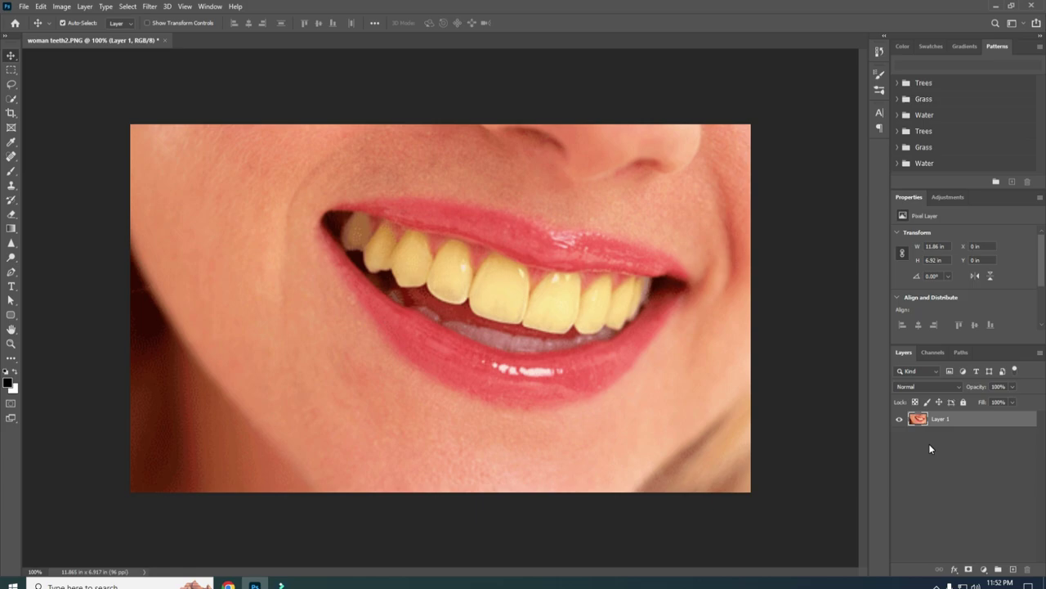
key("ctrl+j")
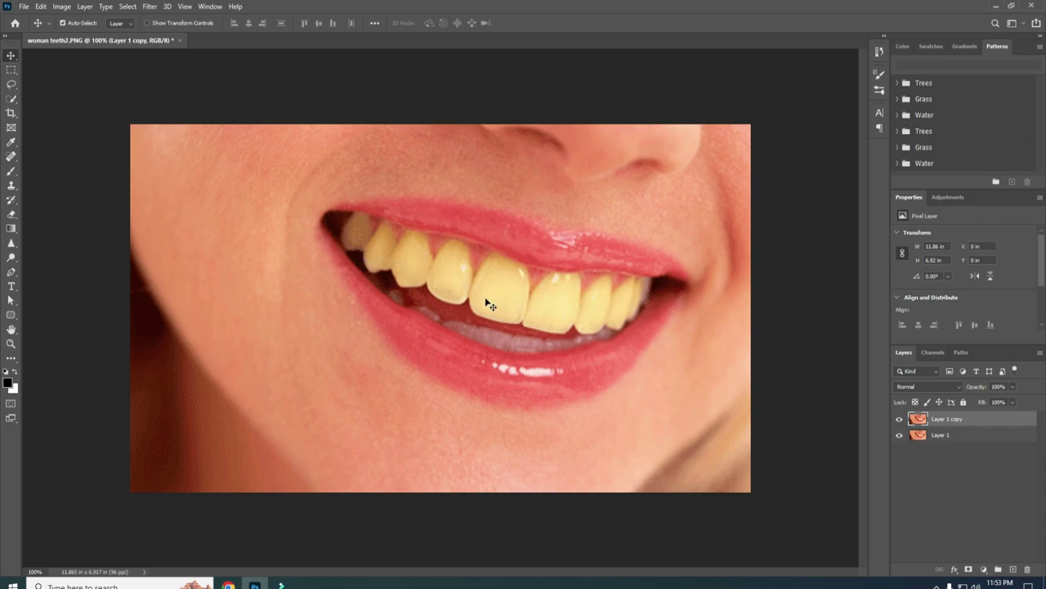
Configure the Quick Mask options with a red color at 50% opacity that indicates masked areas
left_click(12, 403)
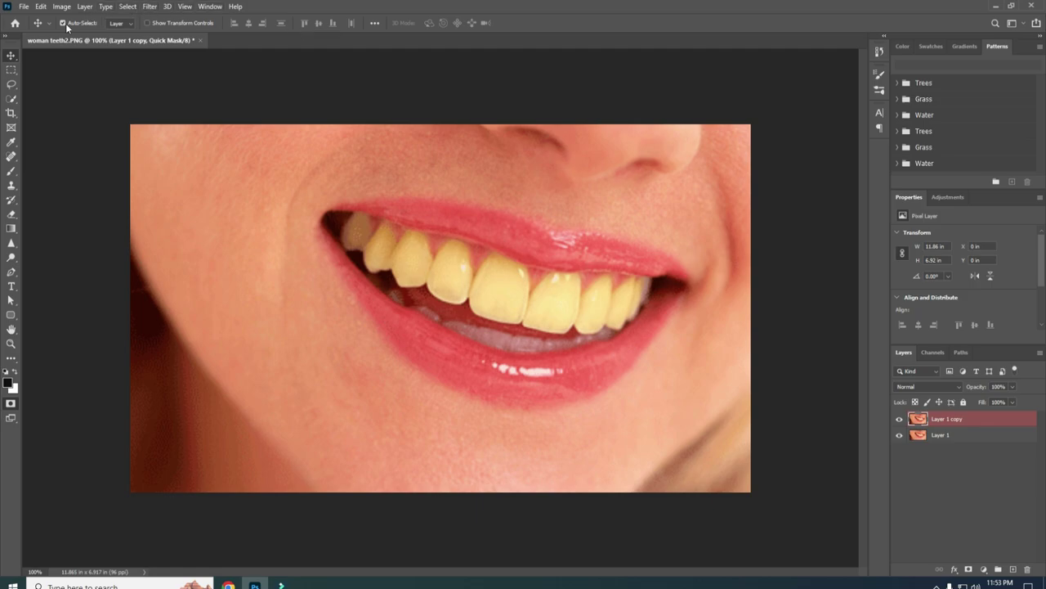
double_click(10, 405)
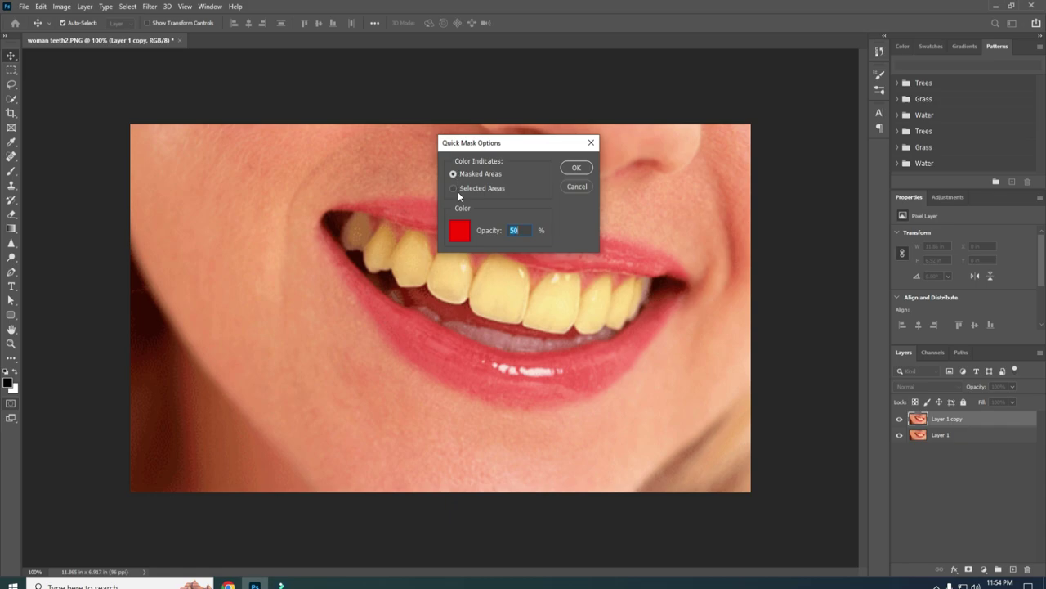
left_click(462, 232)
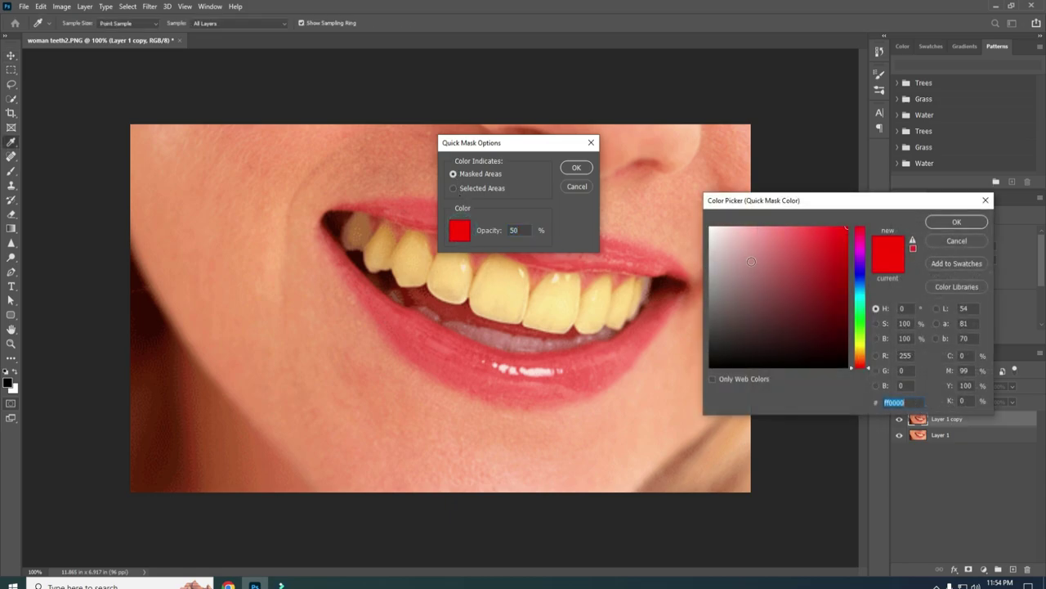
left_click(956, 223)
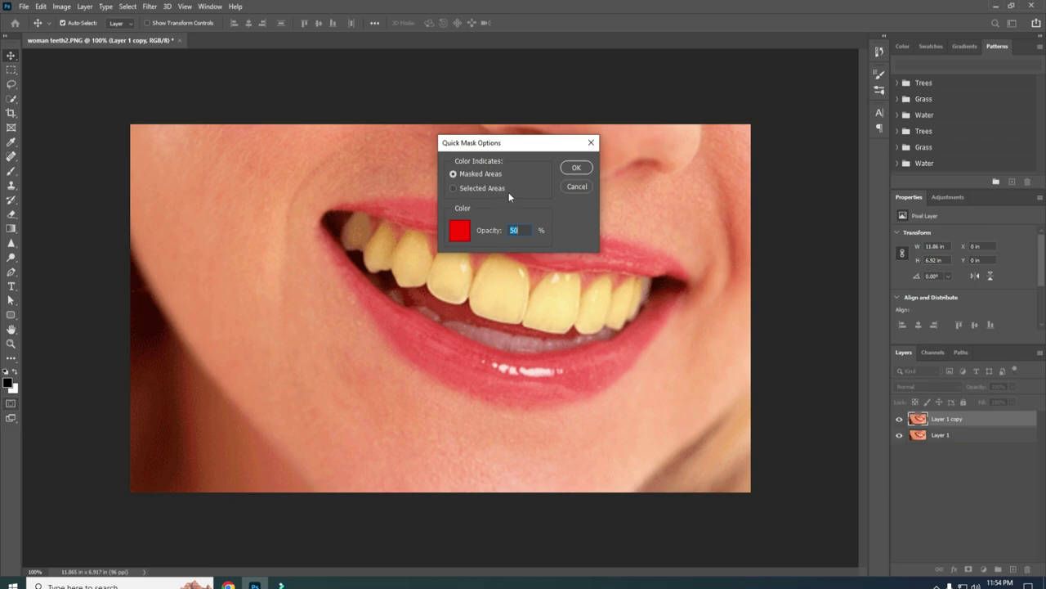
left_click(454, 188)
left_click(454, 174)
left_click(576, 169)
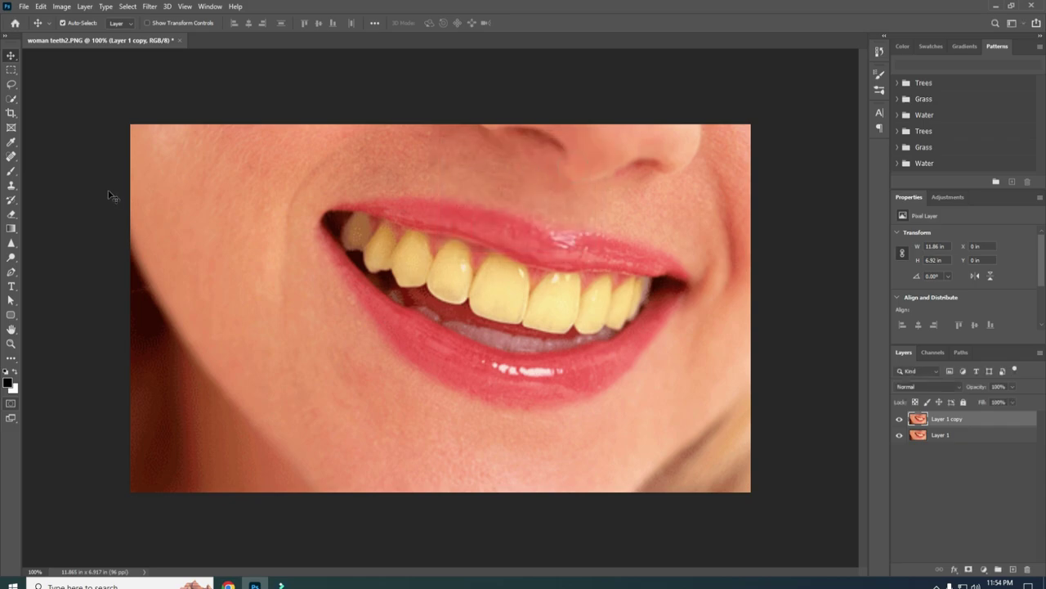
Choose the Brush tool and set its tip hardness to 100%
left_click(10, 171)
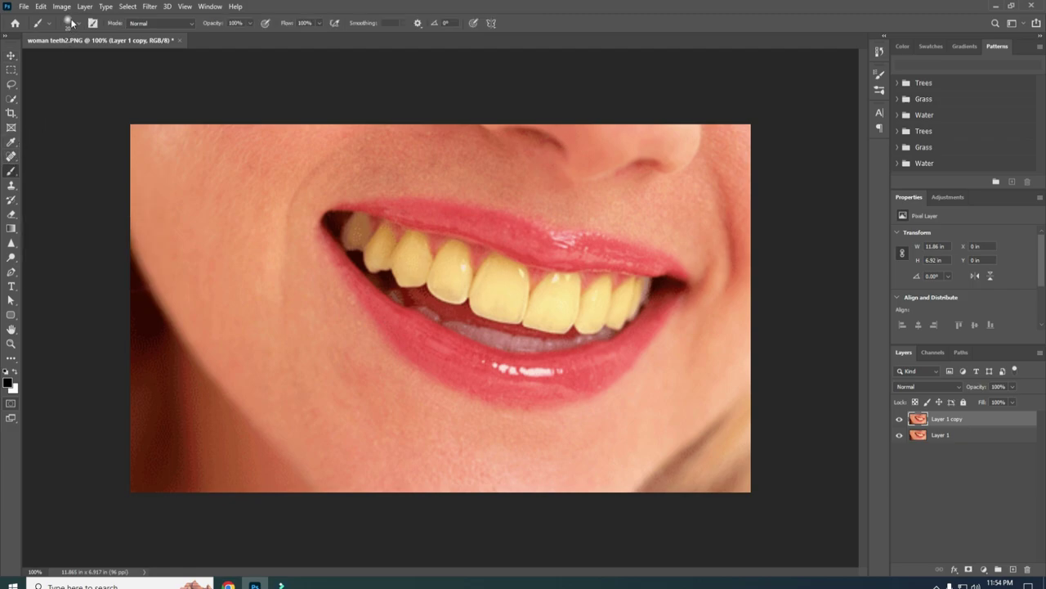
left_click(72, 22)
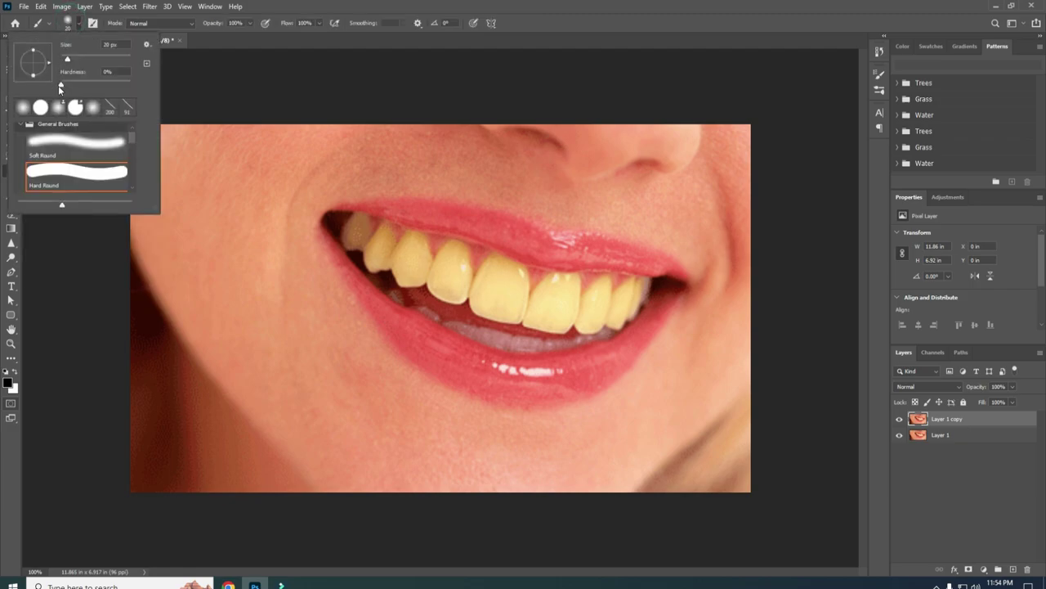
left_click_drag(60, 85, 134, 88)
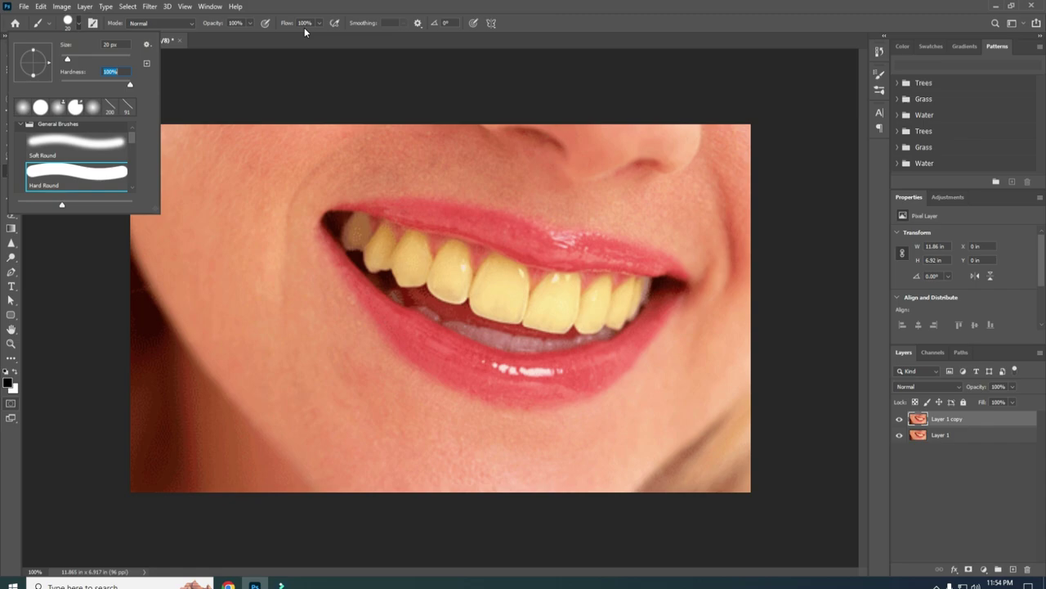
left_click(295, 49)
Paint over all the upper teeth in Quick Mask mode and convert the mask into a selection
key("q")
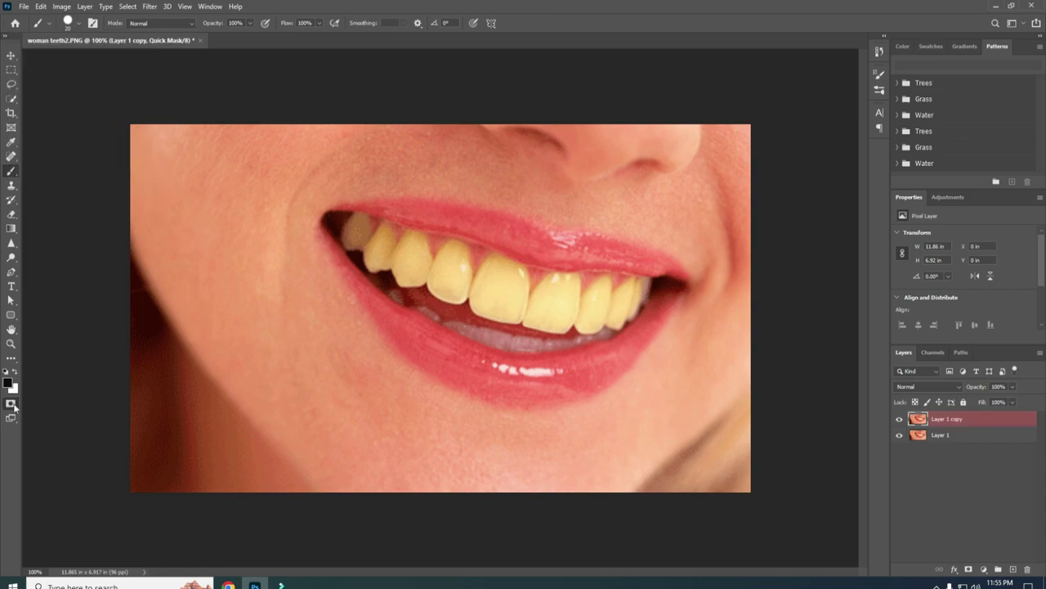
mouse_move(342, 238)
left_mouse_down()
mouse_move(362, 219)
mouse_move(363, 244)
mouse_move(353, 228)
left_mouse_up()
left_click(11, 403)
mouse_move(346, 229)
left_mouse_down()
mouse_move(354, 223)
mouse_move(358, 244)
mouse_move(348, 232)
mouse_move(360, 219)
mouse_move(363, 249)
mouse_move(389, 229)
mouse_move(387, 260)
mouse_move(371, 267)
mouse_move(367, 252)
mouse_move(381, 240)
mouse_move(386, 260)
mouse_move(425, 254)
mouse_move(405, 263)
mouse_move(457, 245)
mouse_move(465, 286)
mouse_move(463, 251)
mouse_move(451, 248)
mouse_move(433, 287)
mouse_move(456, 297)
mouse_move(448, 282)
mouse_move(484, 263)
mouse_move(495, 313)
mouse_move(497, 293)
mouse_move(546, 320)
mouse_move(604, 296)
mouse_move(591, 328)
mouse_move(620, 299)
mouse_move(628, 316)
mouse_move(625, 290)
mouse_move(433, 262)
left_mouse_up()
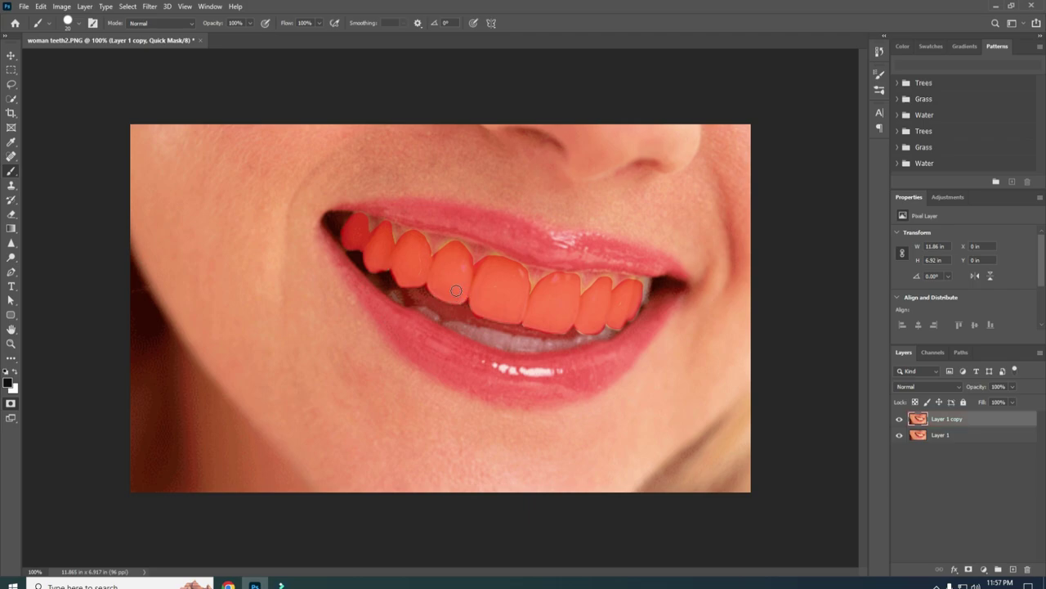
key("q")
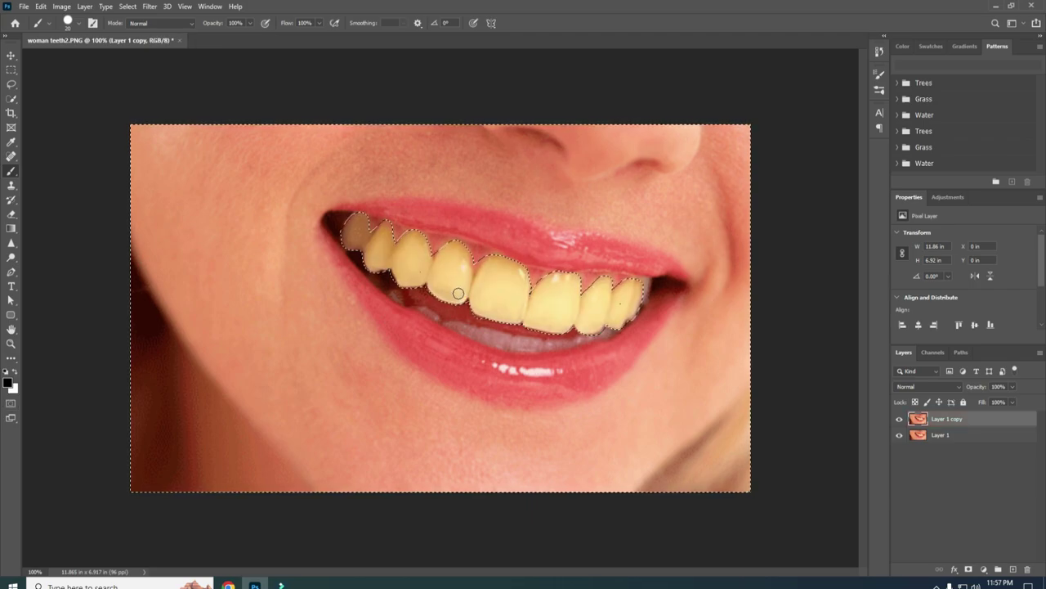
Clean up the selection with the Lasso, fixing the stray spot on the rightmost tooth and the gap beside the large front tooth
scroll(460, 290, "up", 3)
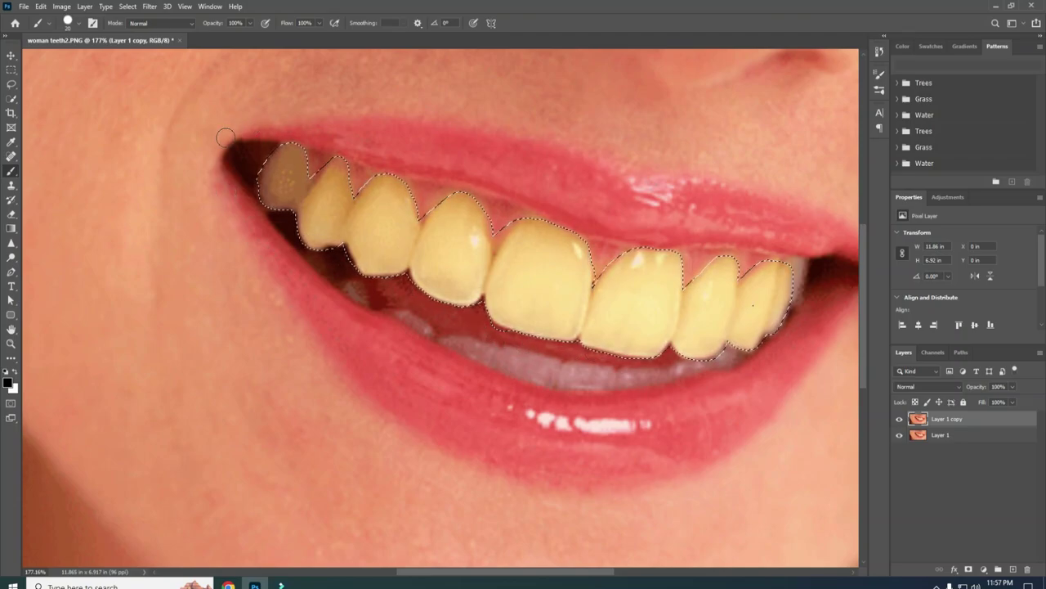
left_click(10, 84)
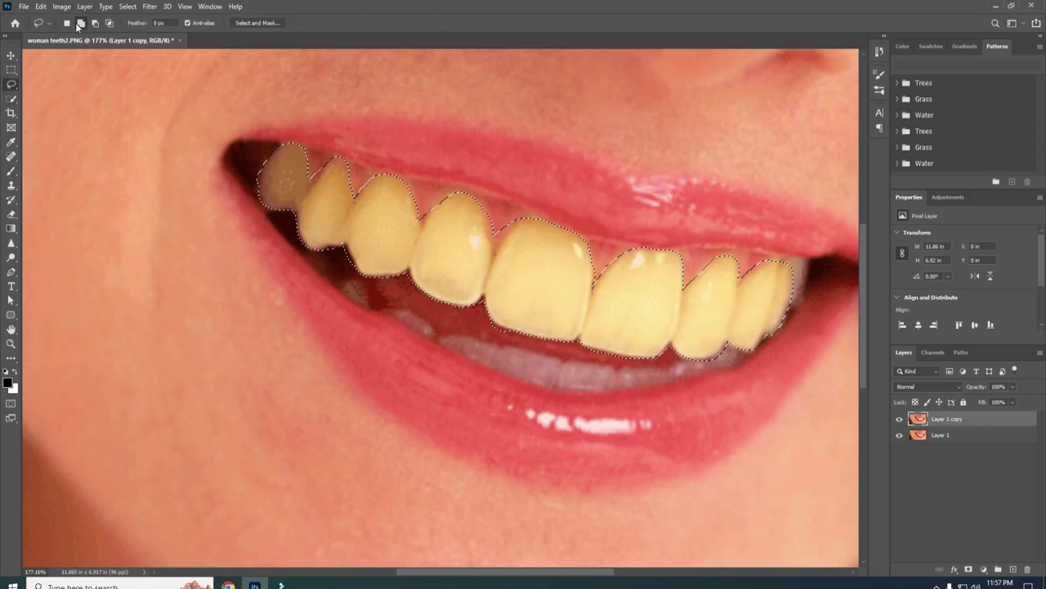
left_click(80, 23)
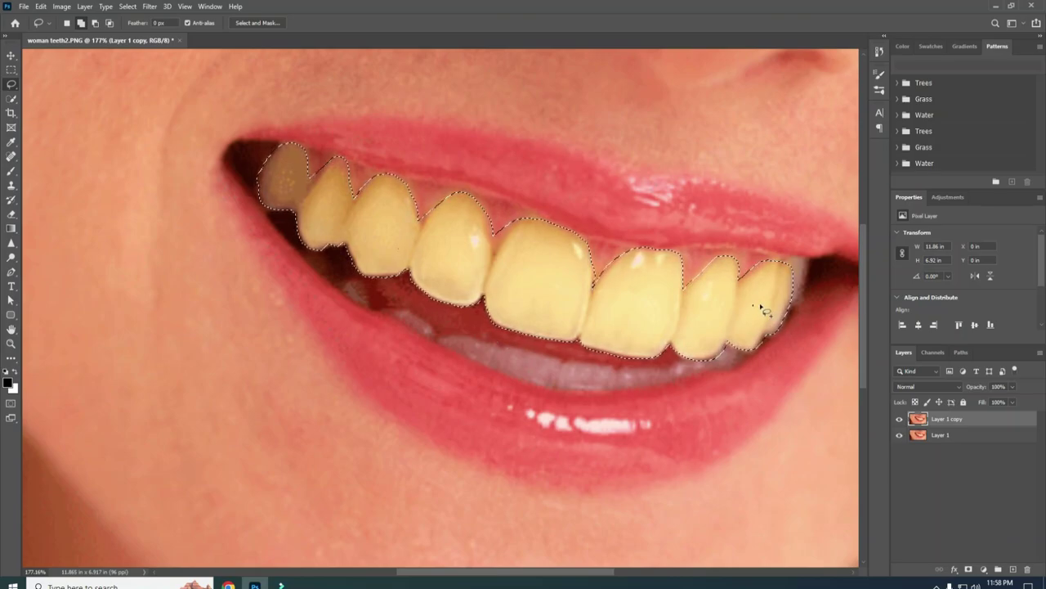
mouse_move(758, 299)
left_mouse_down()
mouse_move(752, 314)
mouse_move(756, 306)
left_mouse_up()
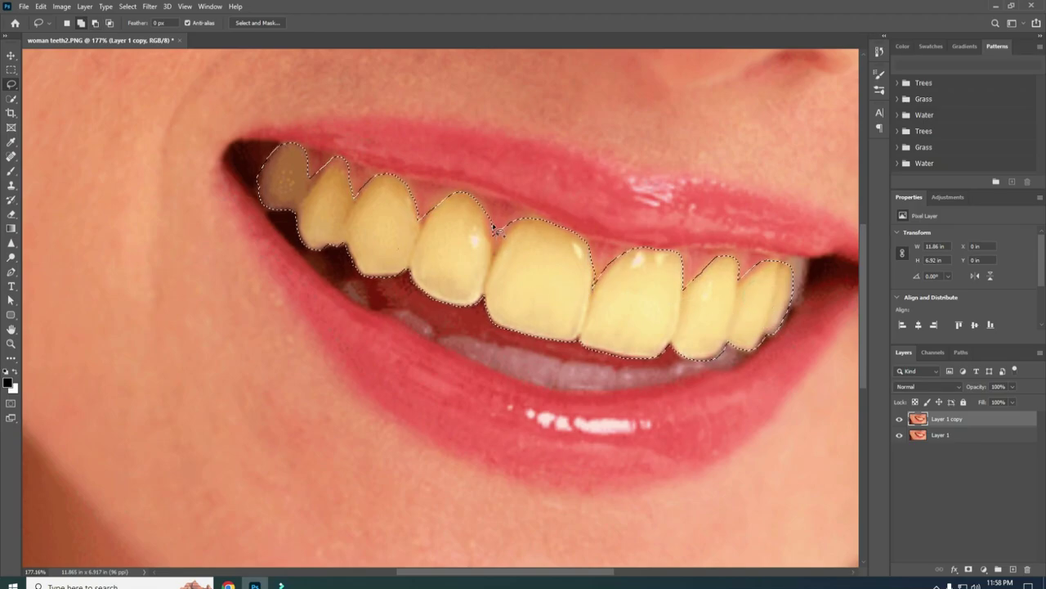
mouse_move(486, 220)
left_mouse_down()
mouse_move(500, 254)
mouse_move(512, 236)
mouse_move(490, 269)
left_mouse_up()
key("ctrl+0")
key("ctrl+minus")
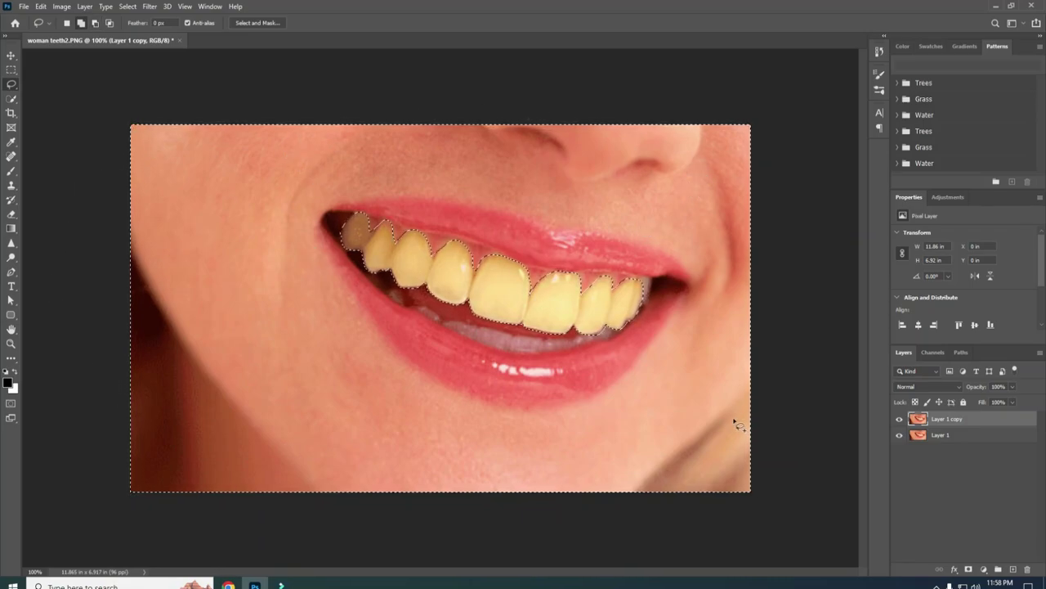
Invert the selection so only the teeth are selected, and add a Hue/Saturation adjustment layer masked to them
key("ctrl+shift+i")
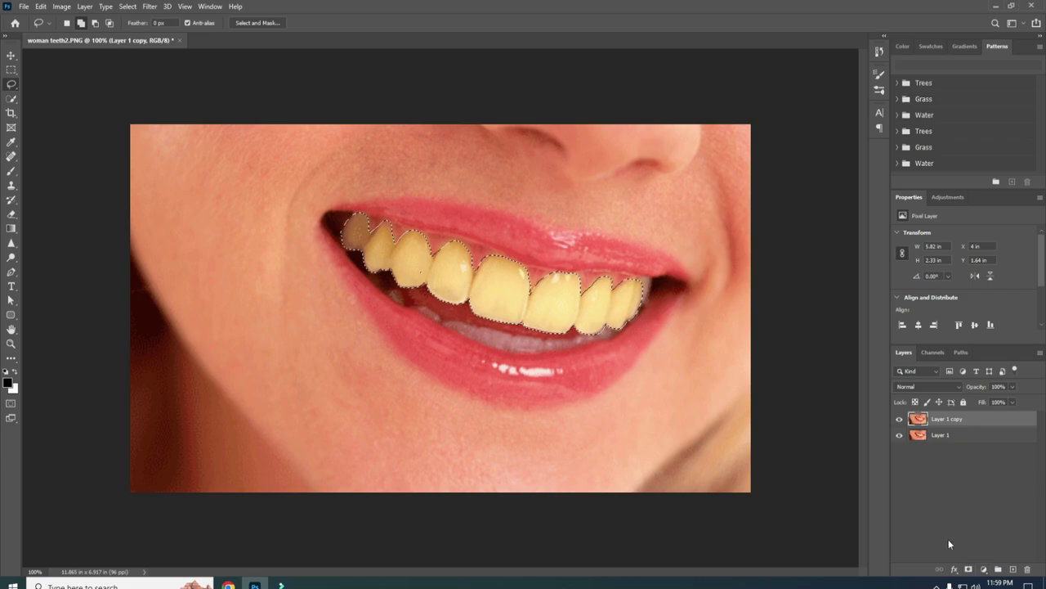
left_click(984, 569)
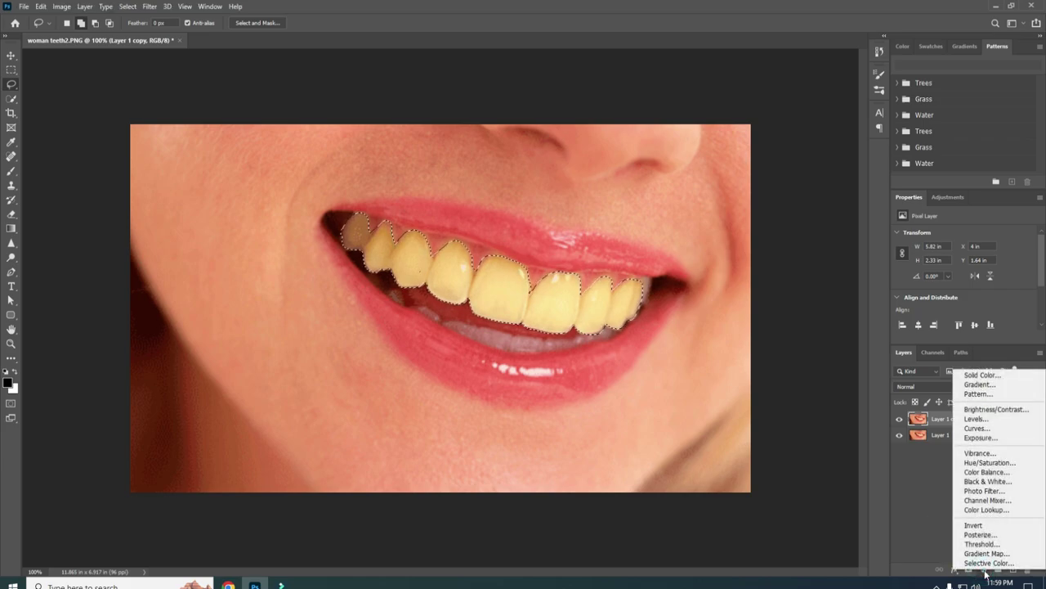
left_click(987, 463)
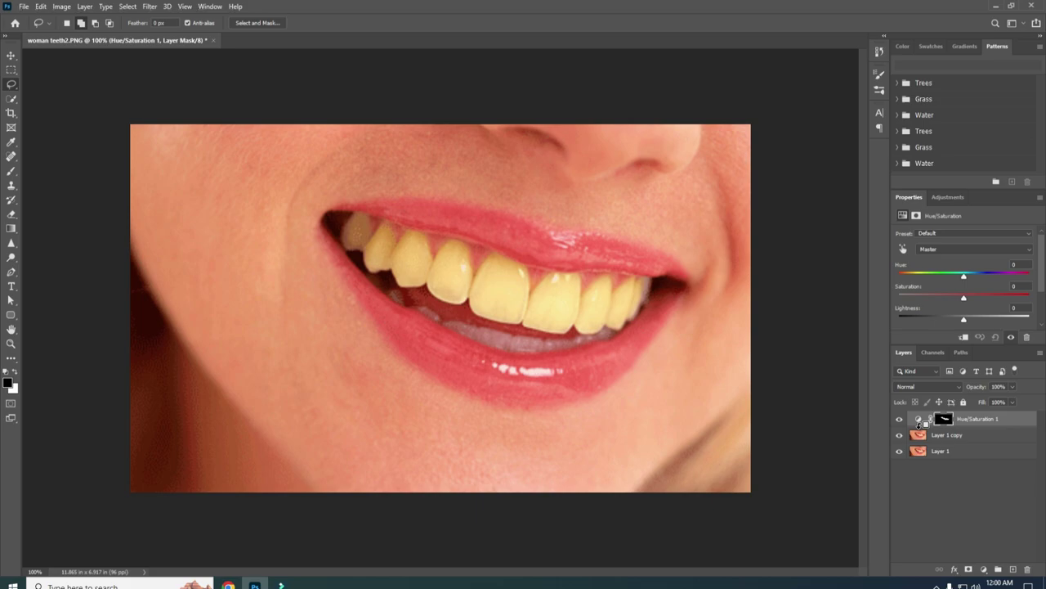
Clip the Hue/Saturation adjustment to Layer 1 copy and set Saturation to -49 and Lightness to +1
left_click(918, 427, "alt")
left_click_drag(964, 300, 932, 297)
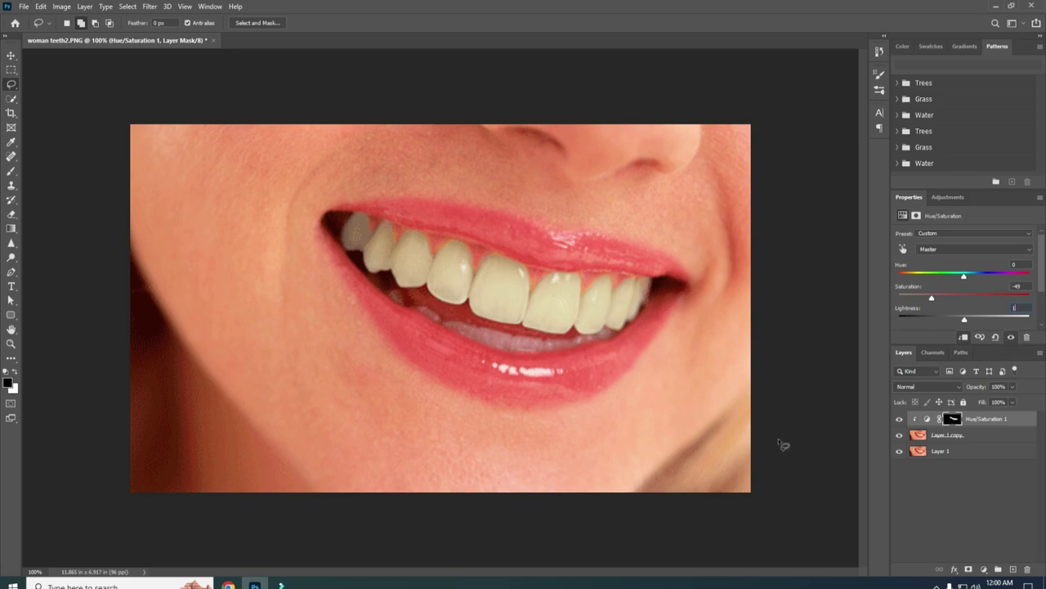
Compare the whitened teeth with the original by isolating Layer 1 and bringing back the other layers
left_click(899, 453, "alt")
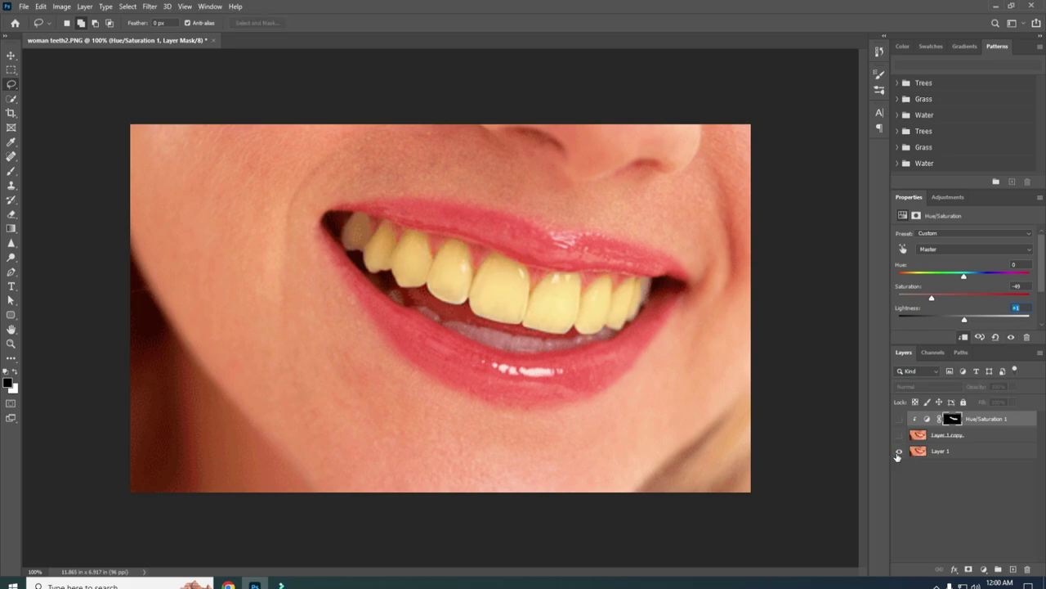
left_click(898, 454, "alt")
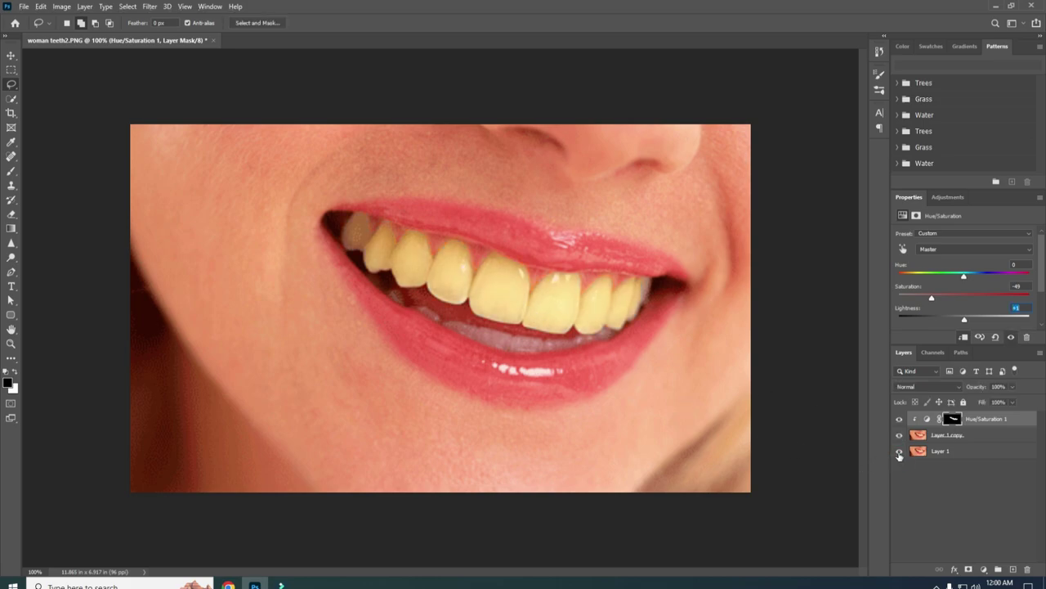